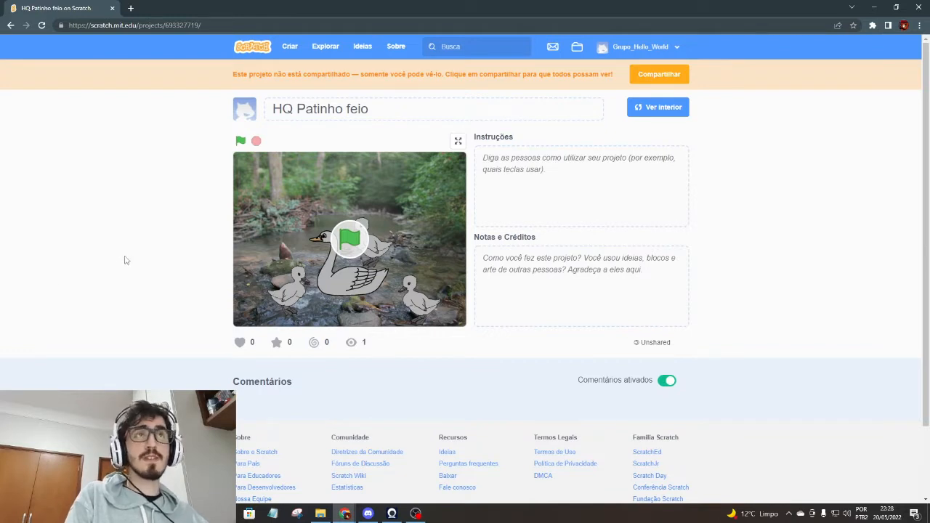
Run the HQ Patinho feio project to preview the comic, and create a new project.
left_click(352, 247)
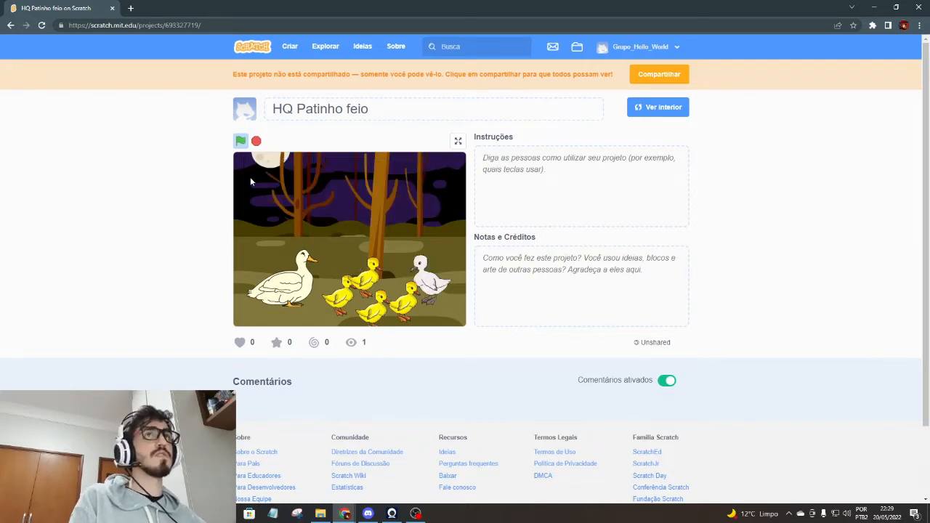
left_click(290, 47)
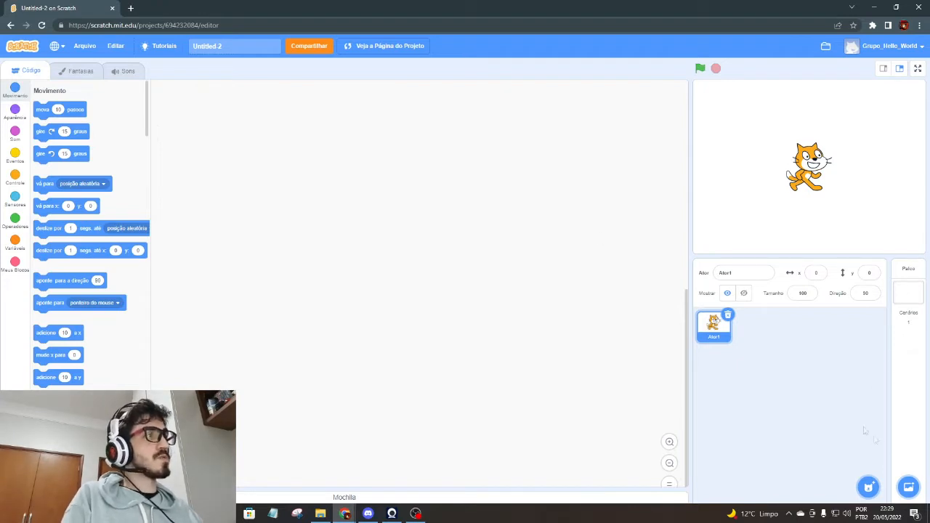
Search the backdrop library for "wood" and add the Woods backdrop to the stage.
mouse_move(907, 486)
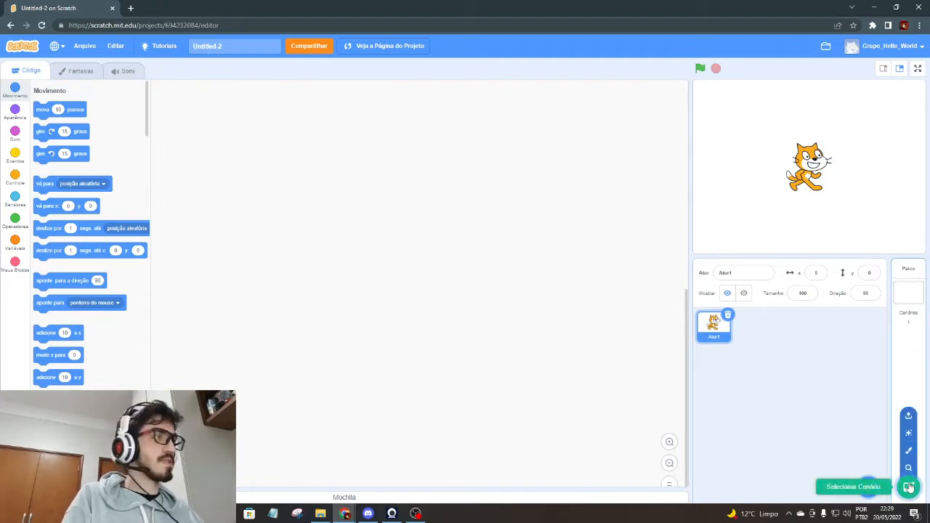
left_click(907, 486)
left_click(32, 75)
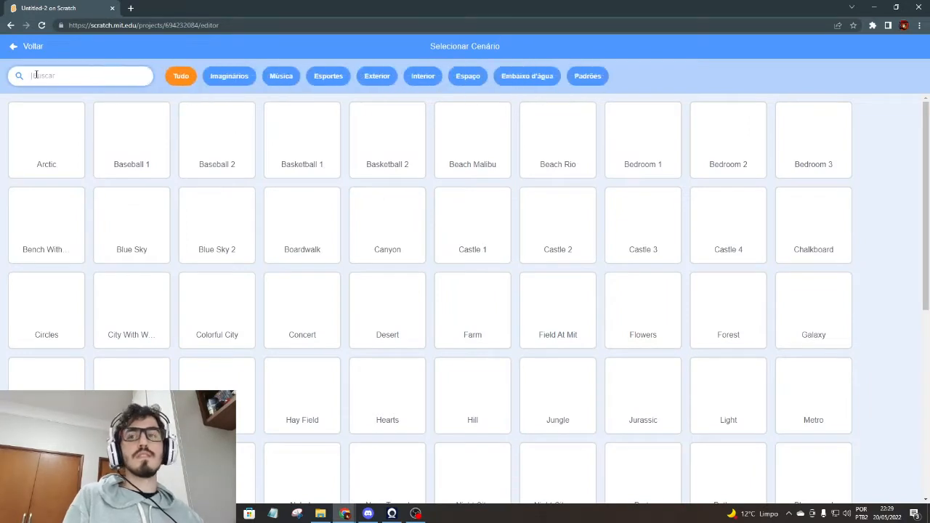
type("wood")
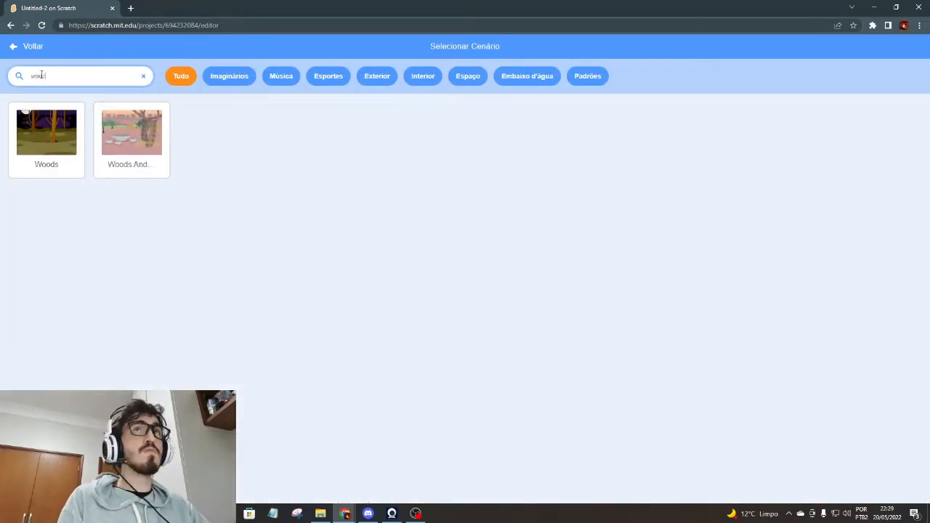
left_click(38, 119)
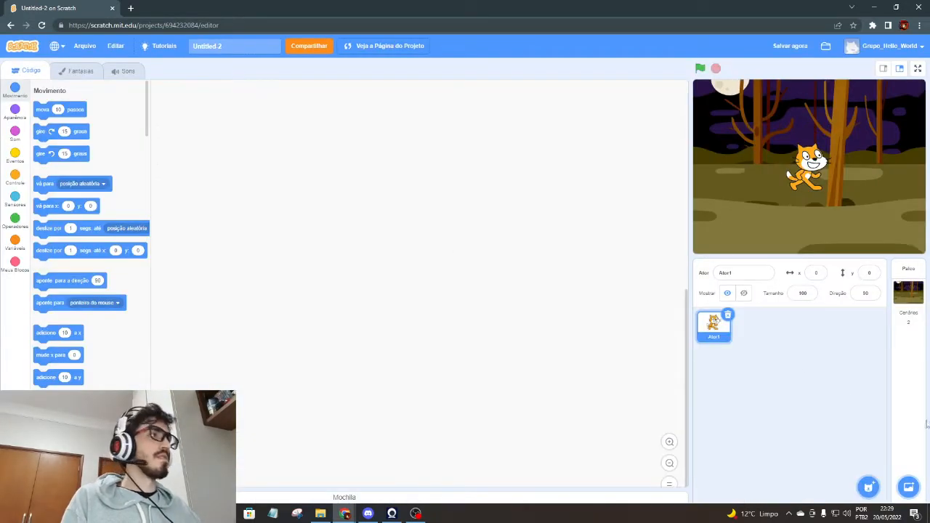
Search the backdrop library for "gar" and add the Garden-rock backdrop.
left_click(907, 487)
left_click(63, 77)
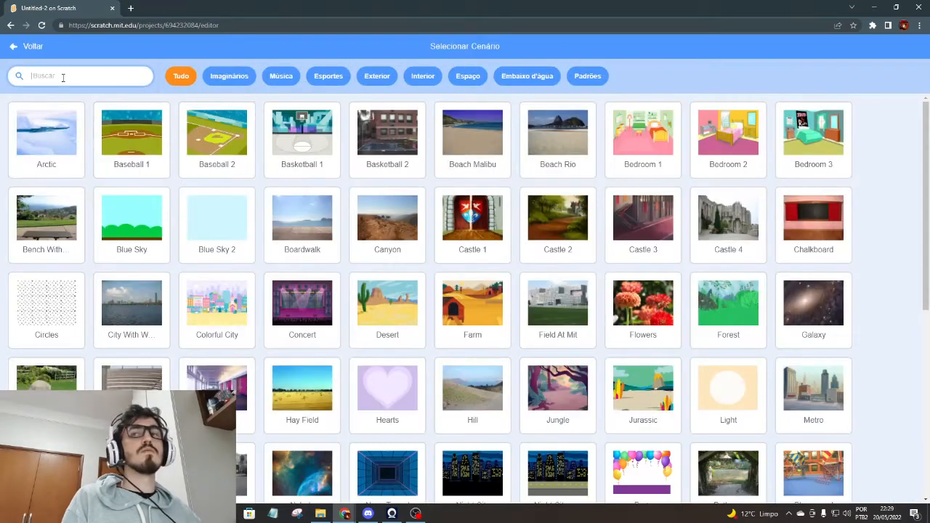
type("gar")
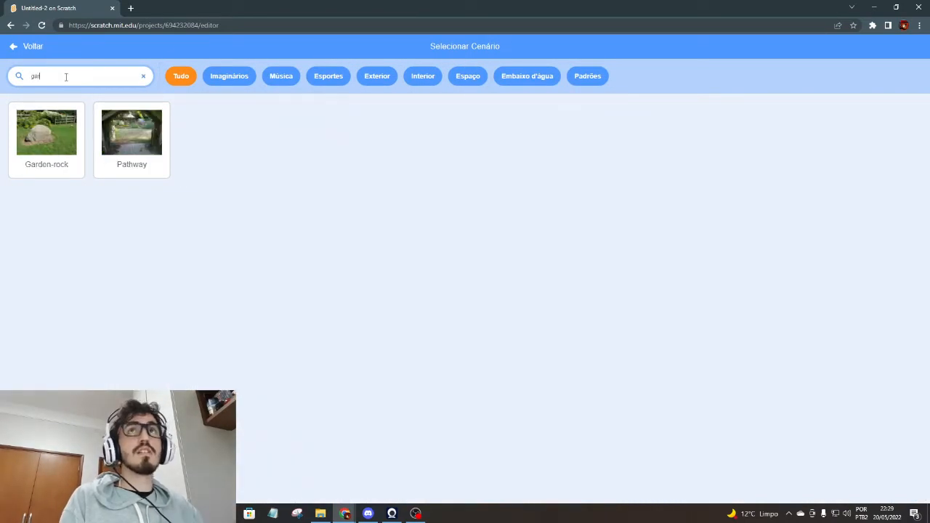
left_click(61, 140)
Search the backdrop library for "wa" and add the Water And Rocks backdrop.
left_click(908, 485)
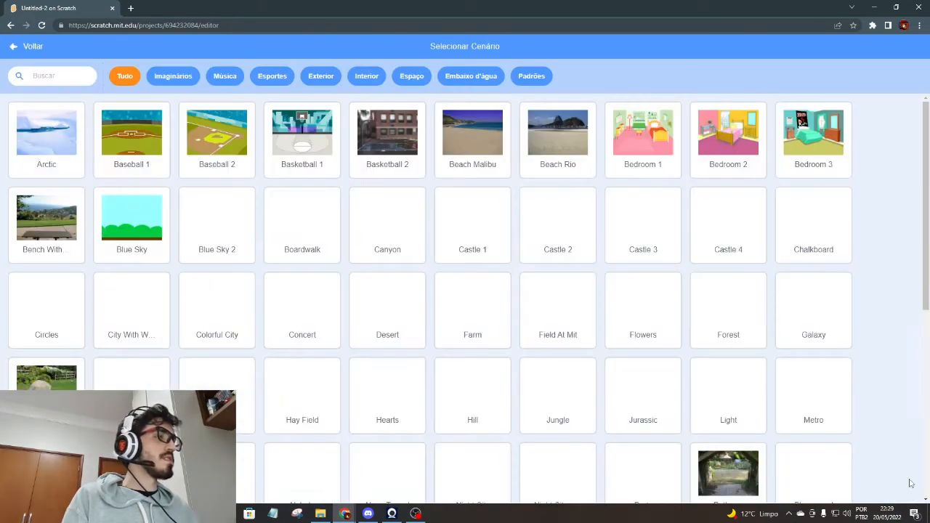
left_click(58, 76)
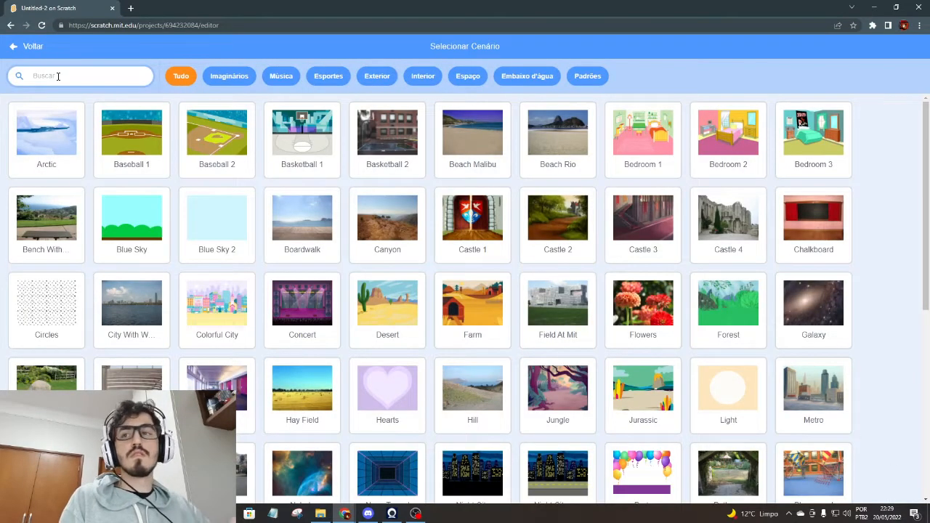
type("wa")
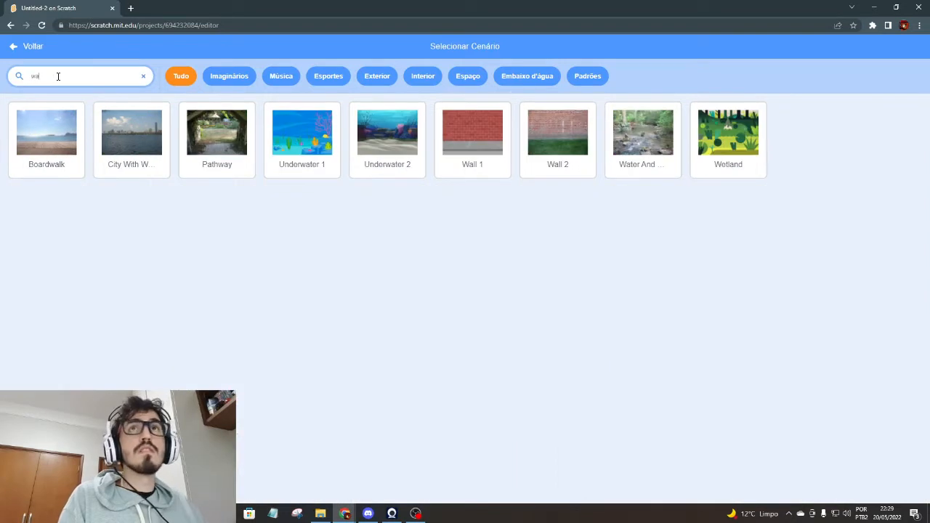
left_click(652, 176)
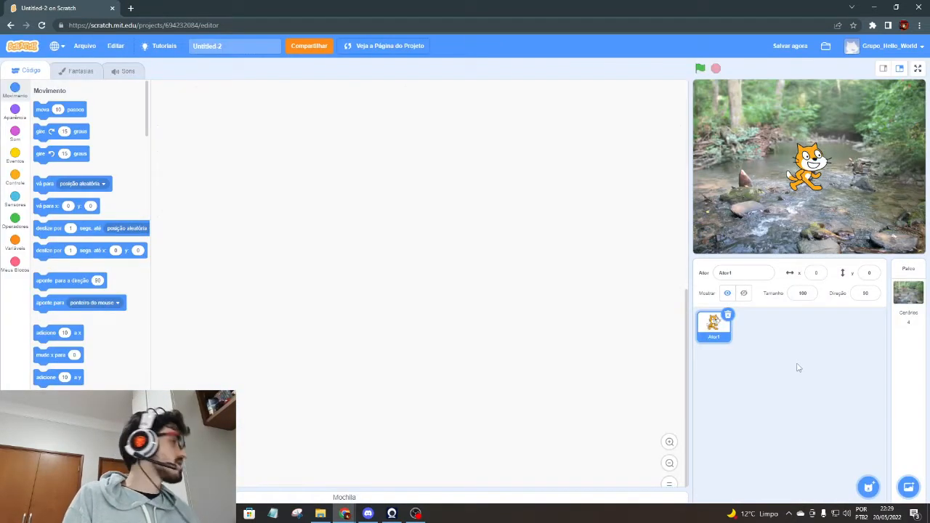
Look through the stage's backdrops and delete the blank backdrop cenário1.
left_click(906, 305)
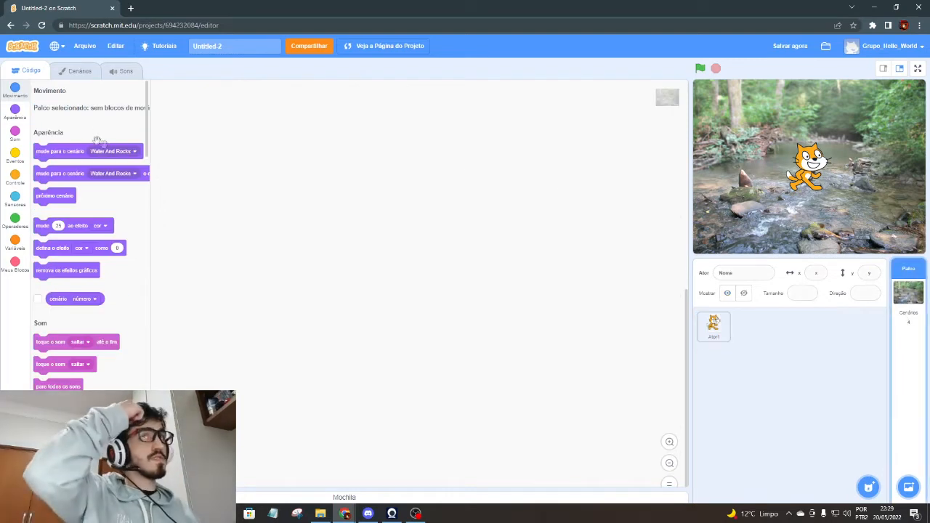
left_click(80, 71)
left_click(32, 190)
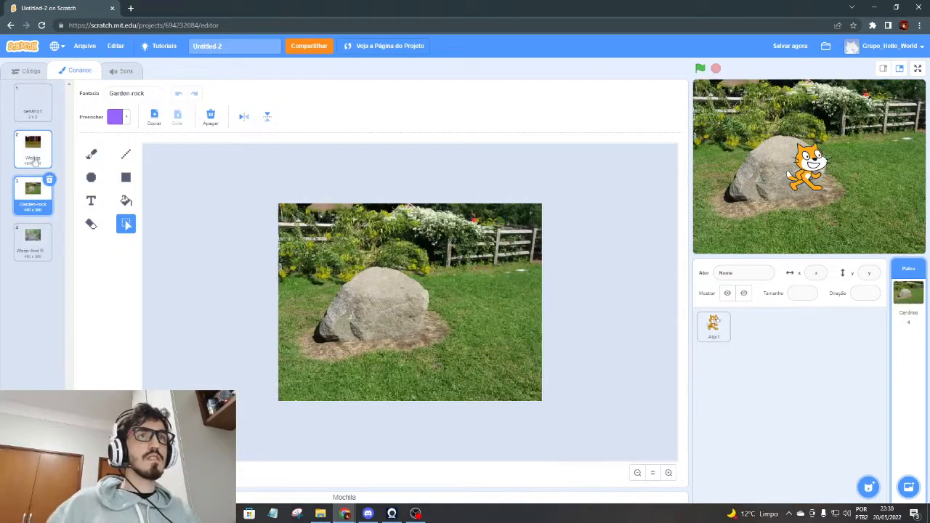
left_click(33, 161)
left_click(45, 110)
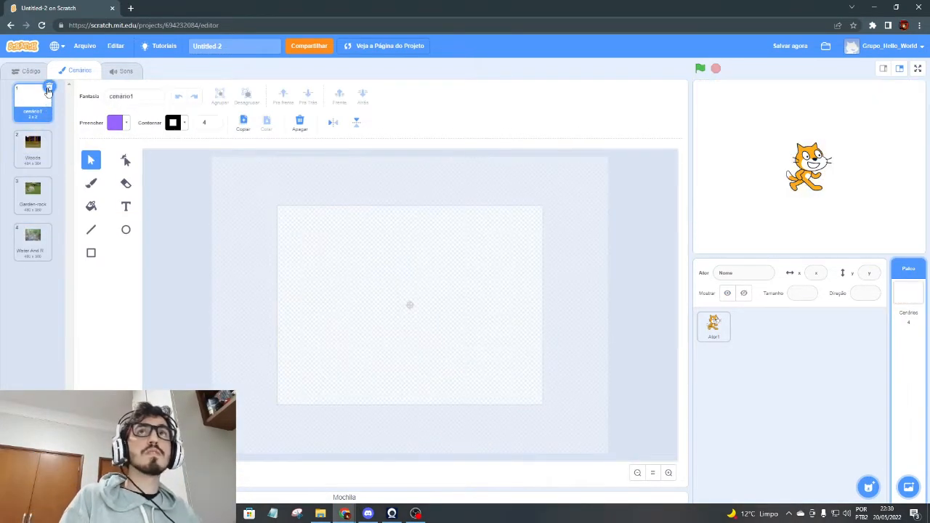
left_click(49, 88)
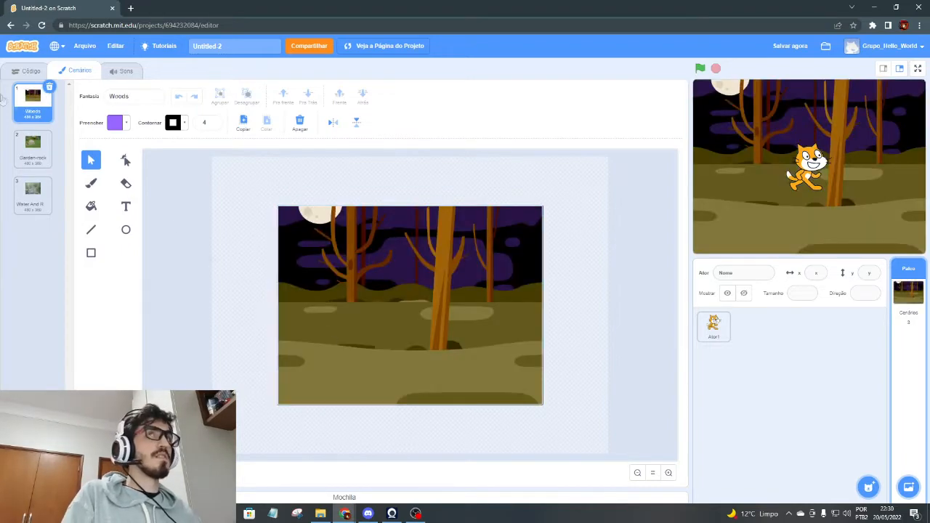
Return to the code view and delete the cat sprite Ator1 from the project.
left_click(26, 71)
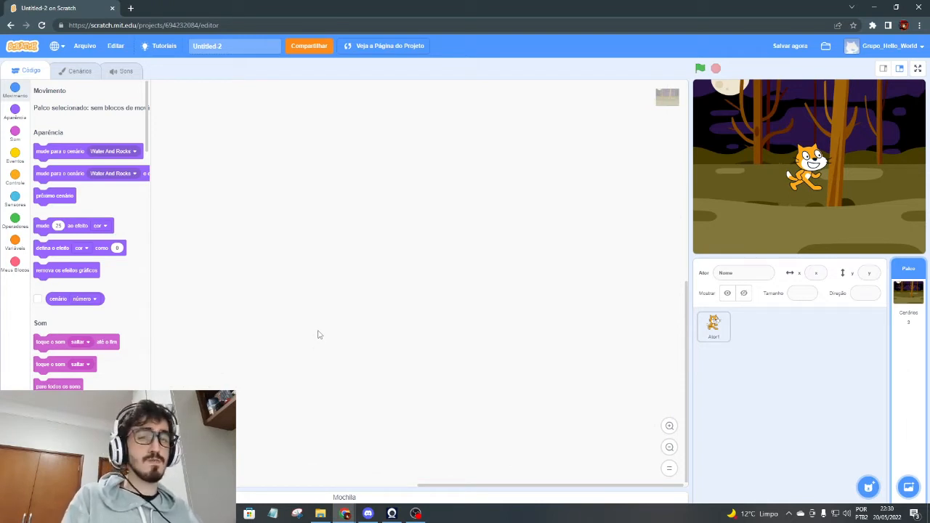
left_click(722, 328)
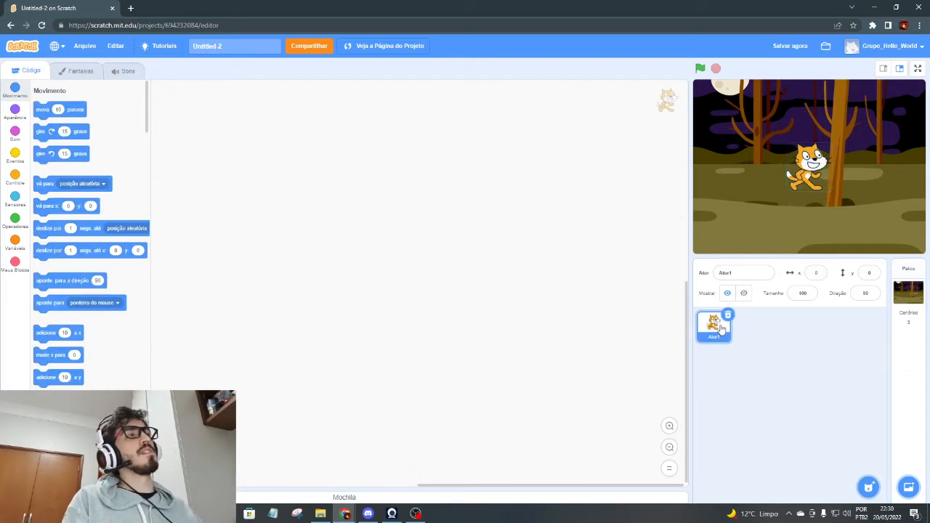
left_click(727, 317)
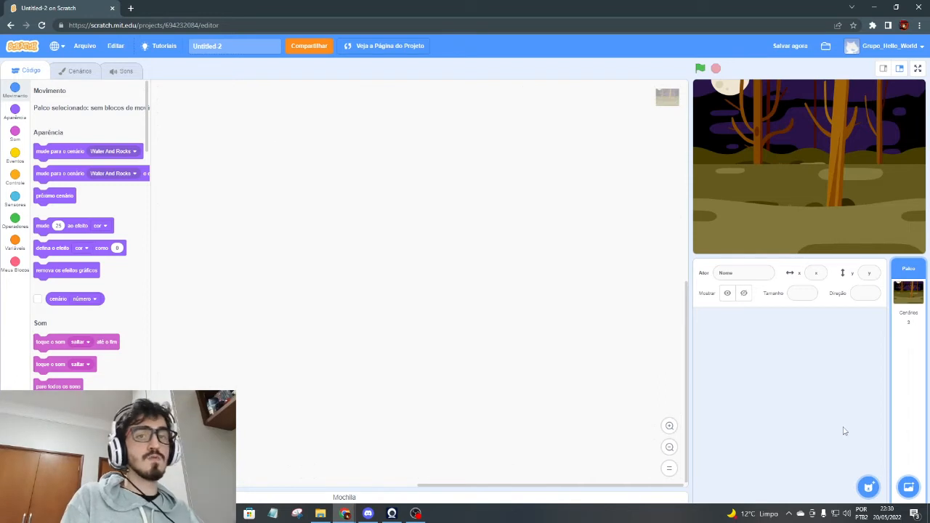
Upload the sprite file Narração.sprite3 from the PATO folder inside Gestão Scratch on the desktop.
mouse_move(868, 486)
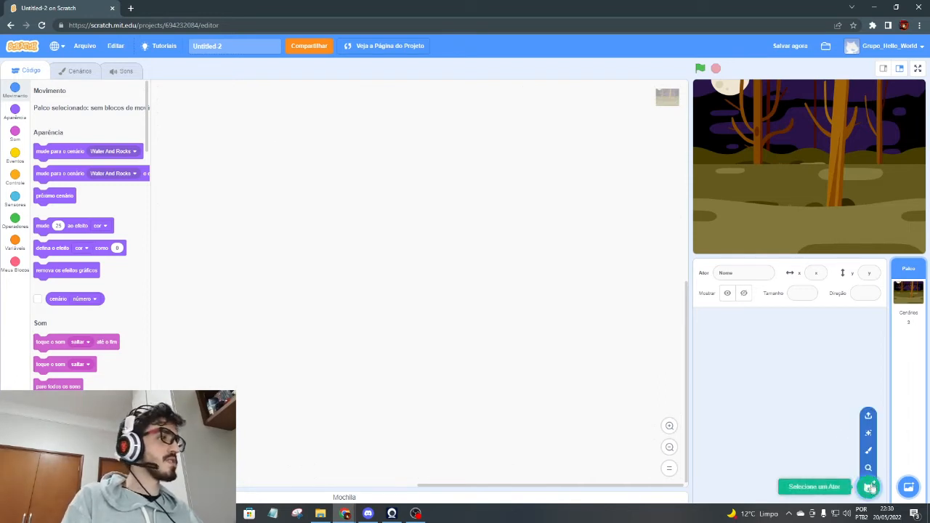
left_click(868, 417)
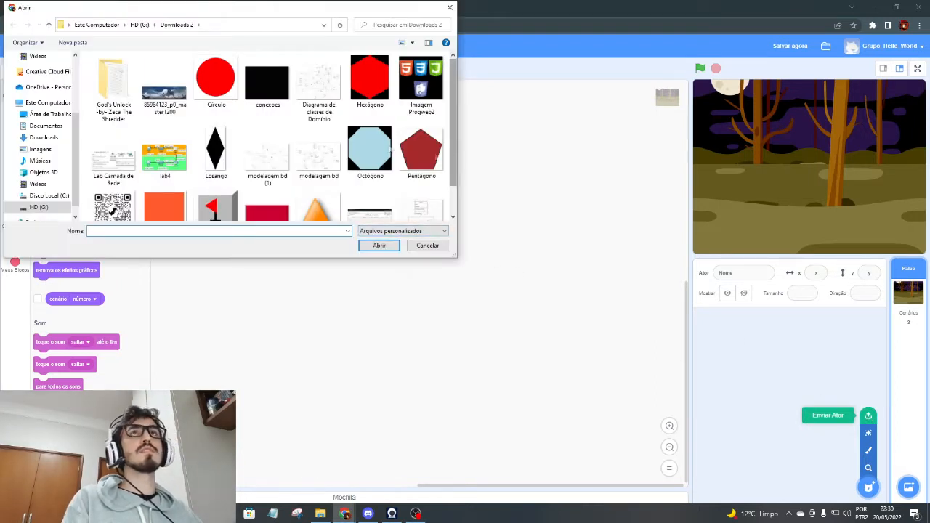
scroll(46, 131, "up", 3)
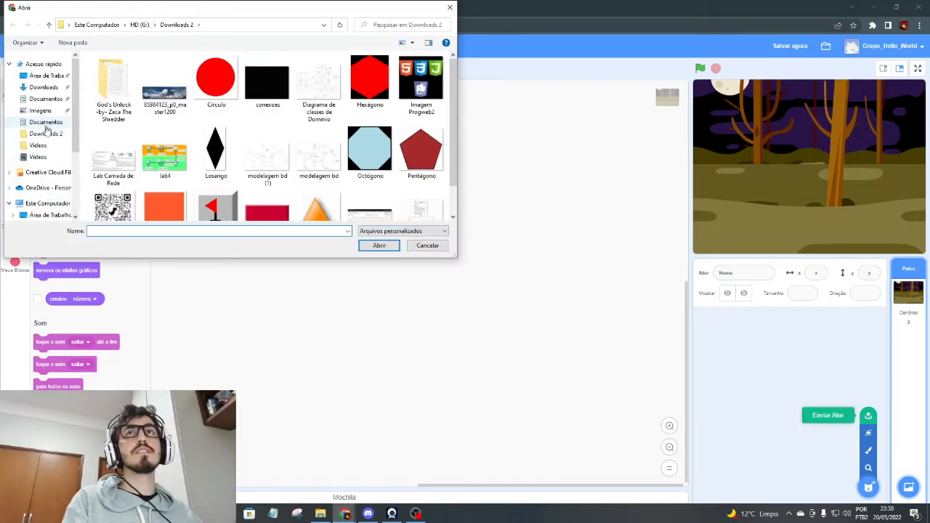
left_click(45, 75)
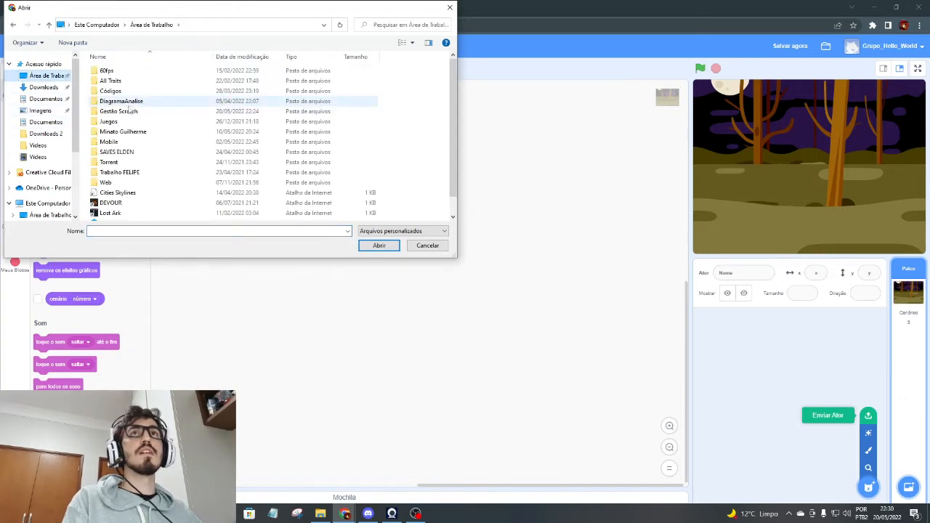
double_click(122, 112)
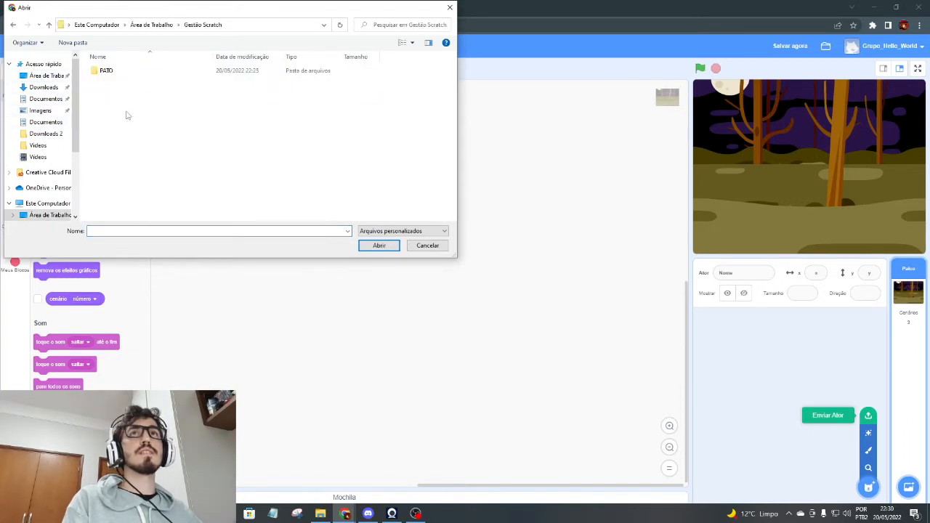
double_click(119, 75)
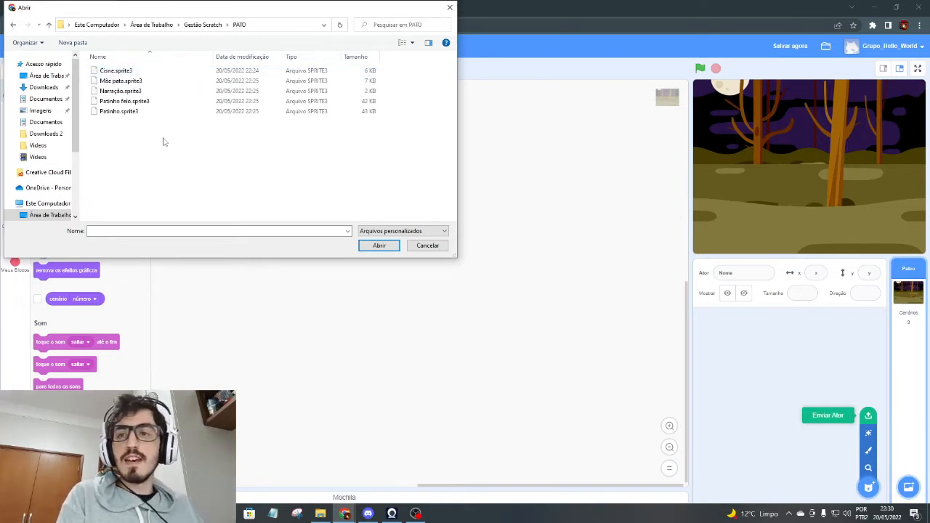
left_click(121, 91)
left_click(379, 244)
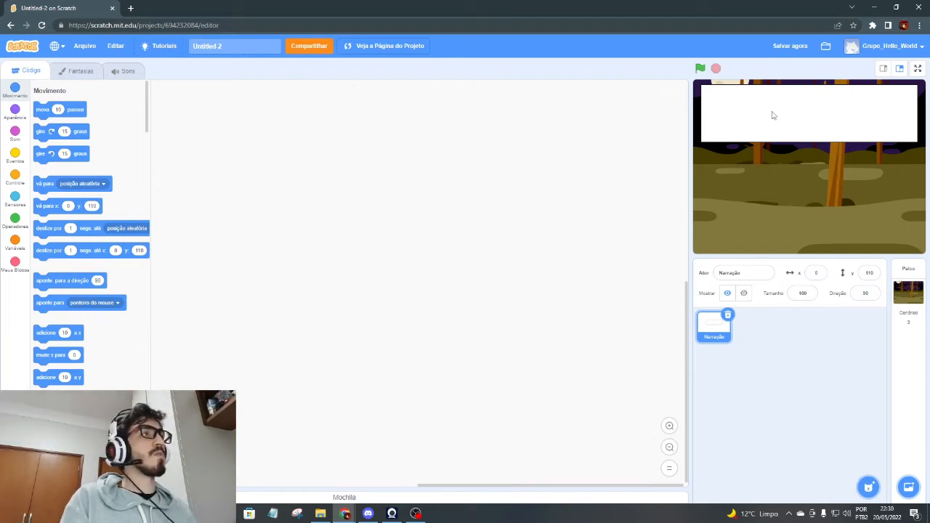
Open the Narração sprite's costume narracao1 for editing and activate the Text tool.
left_click(741, 273)
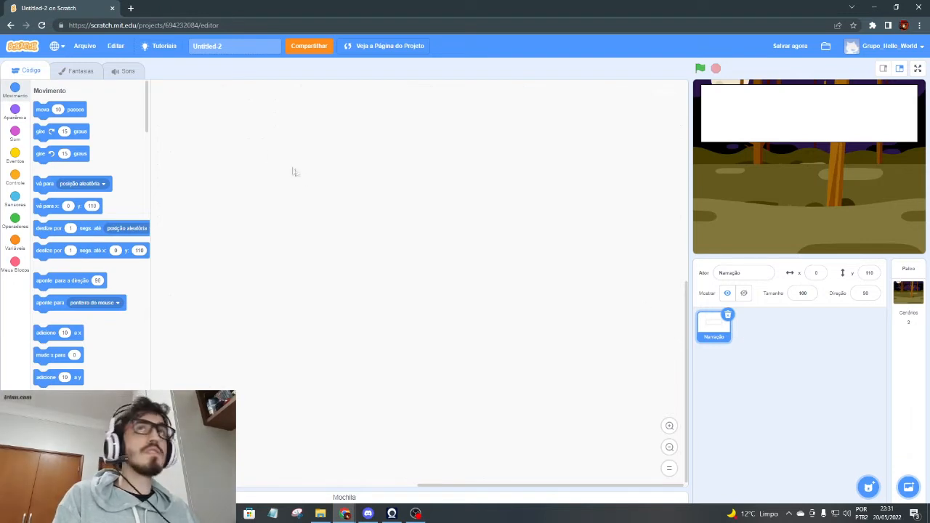
left_click(69, 72)
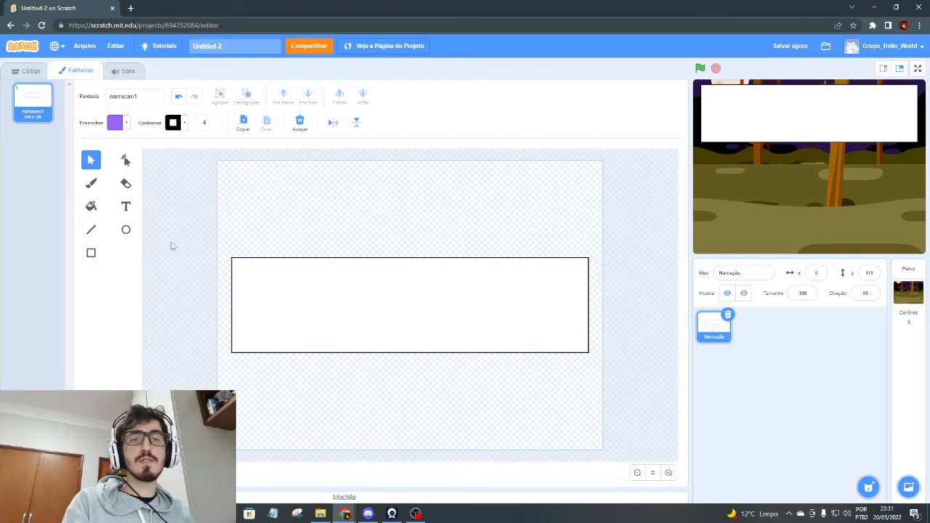
left_click(126, 206)
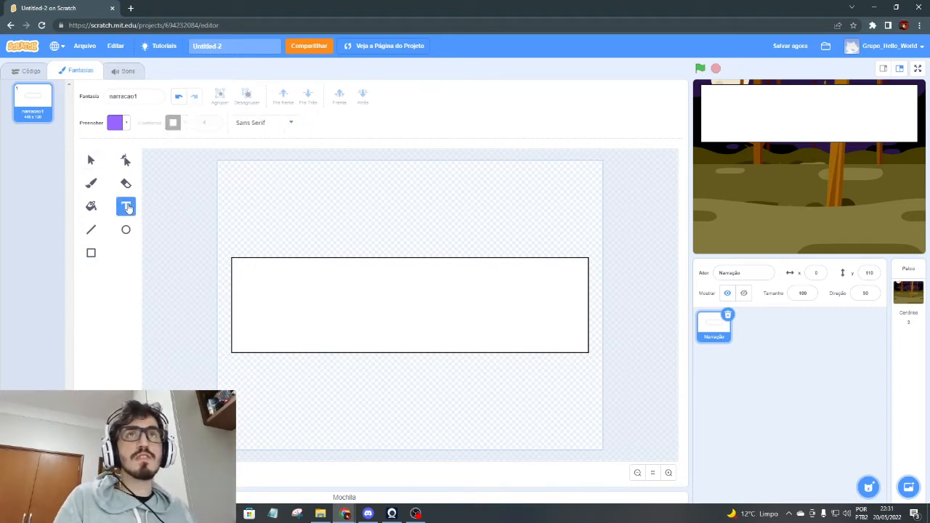
left_click(334, 308)
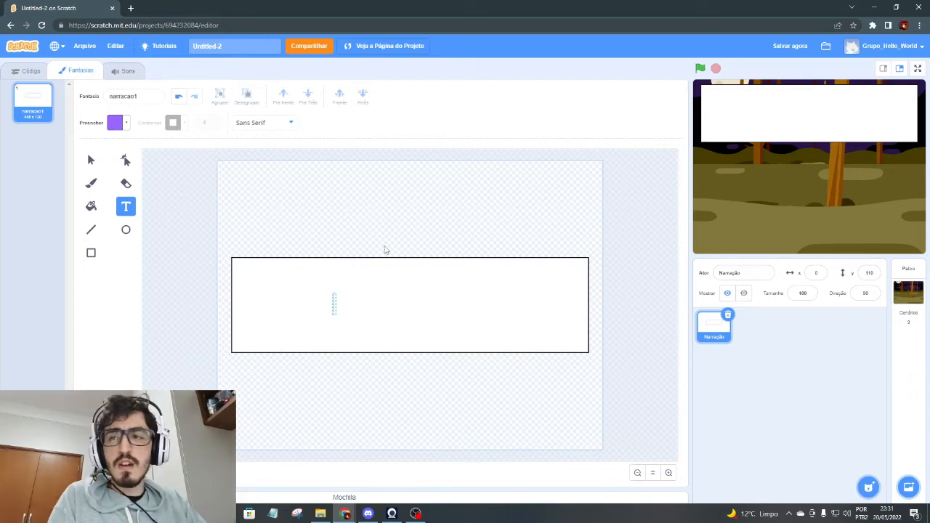
type("Era")
key("BackSpace")
key("BackSpace")
key("BackSpace")
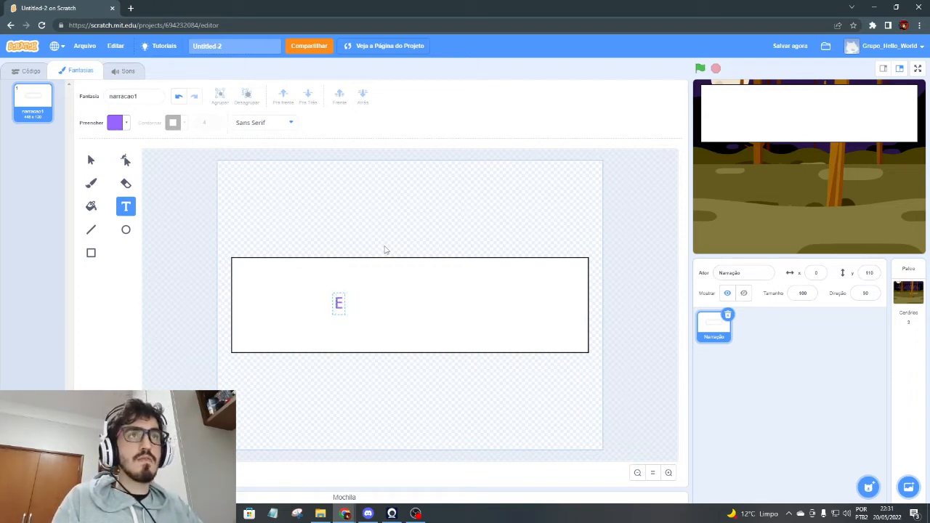
Set the fill brightness to 0 for black text and write "Era uma vez" inside the narration box.
left_click(125, 122)
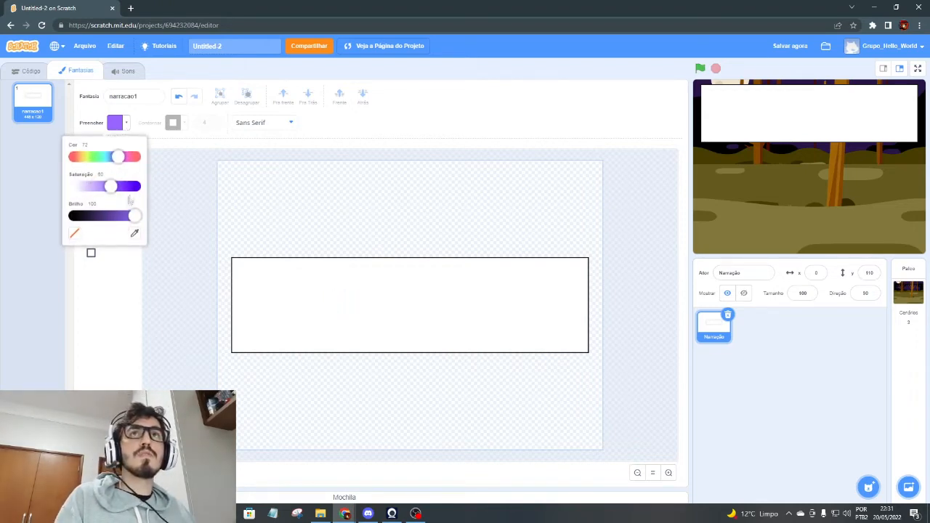
left_click_drag(134, 216, 70, 216)
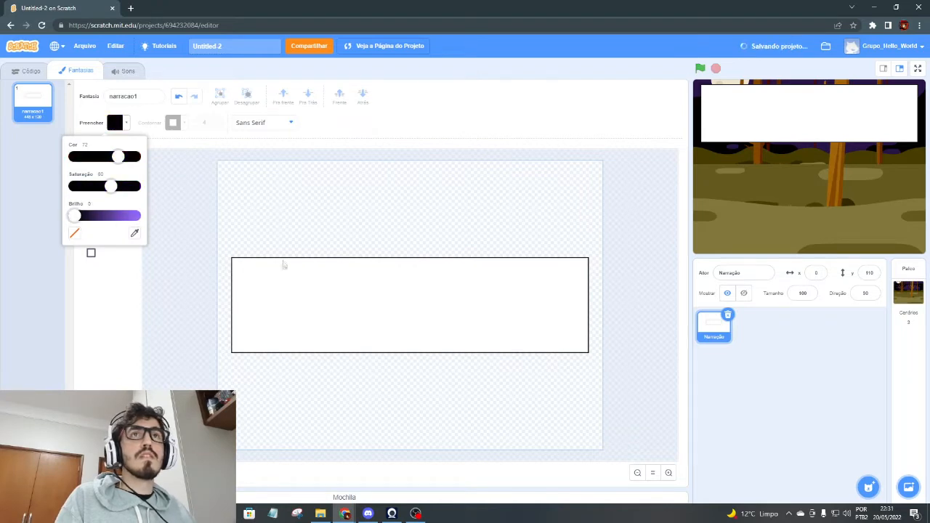
left_click(293, 284)
type("Era")
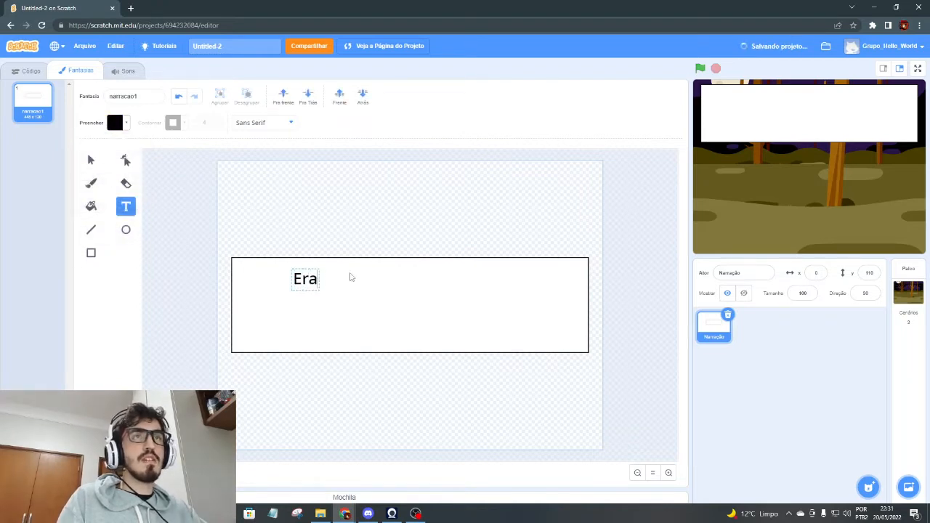
type(" uma vex")
key("BackSpace")
type("z")
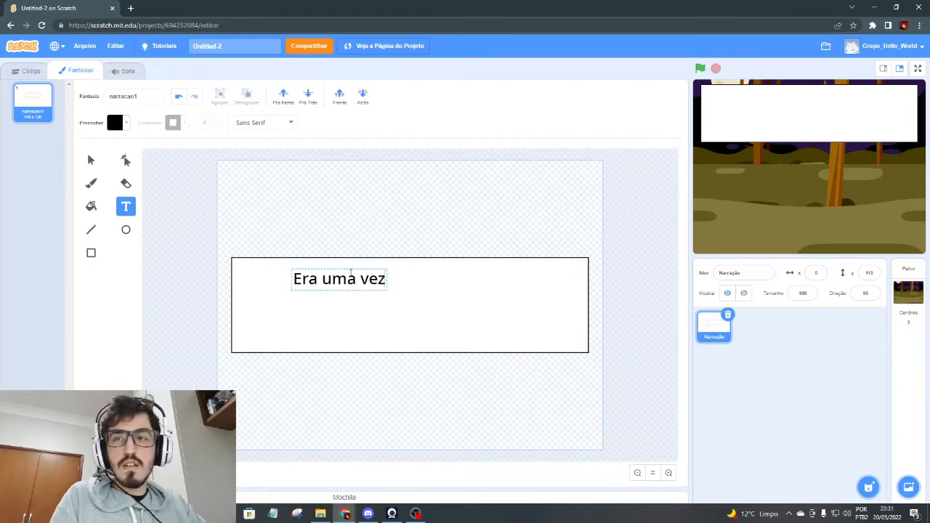
Continue the narration text after "Era uma vez" with "uma mamãe pata".
type(" uma ma")
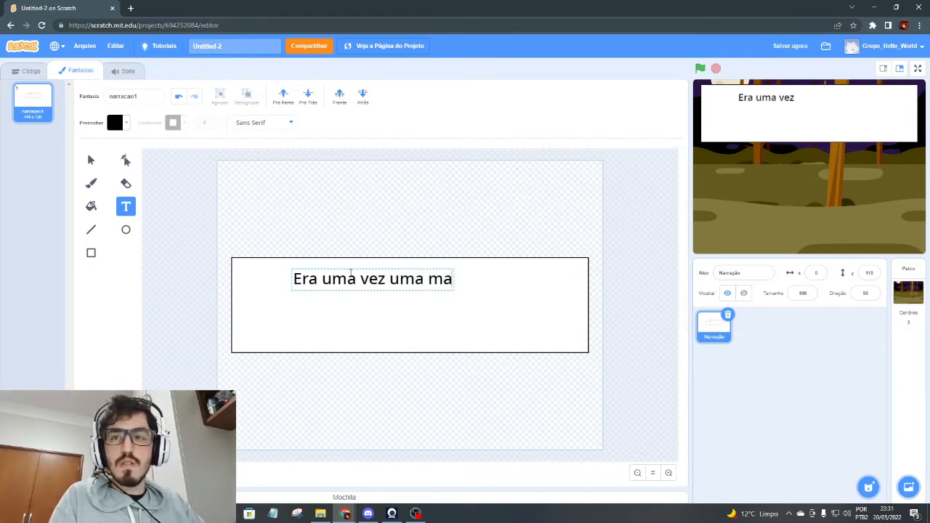
type("ma~e")
key("BackSpace")
key("BackSpace")
key("BackSpace")
type("ãer")
key("BackSpace")
type("pata")
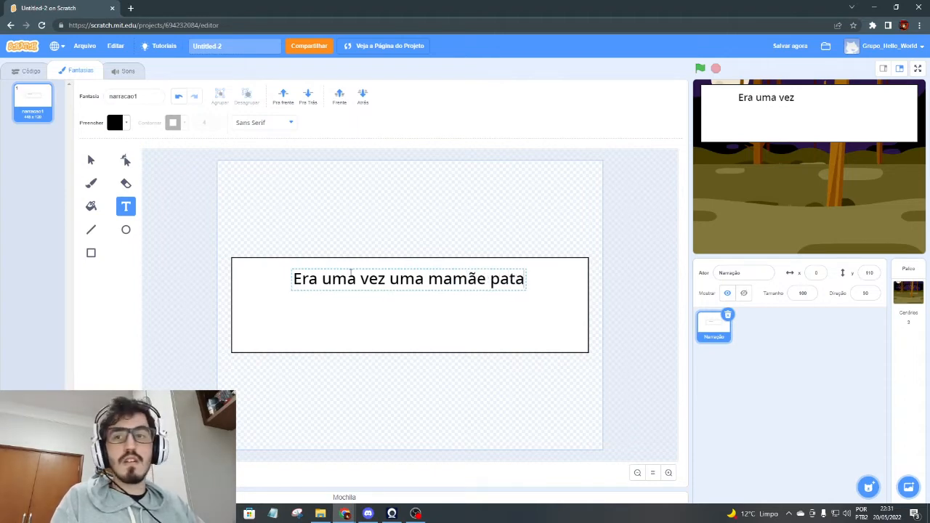
Extend the narration sentence with "que botou cinco ovos e esperava".
type(" que bv")
key("BackSpace")
type("otoi")
key("BackSpace")
type("u")
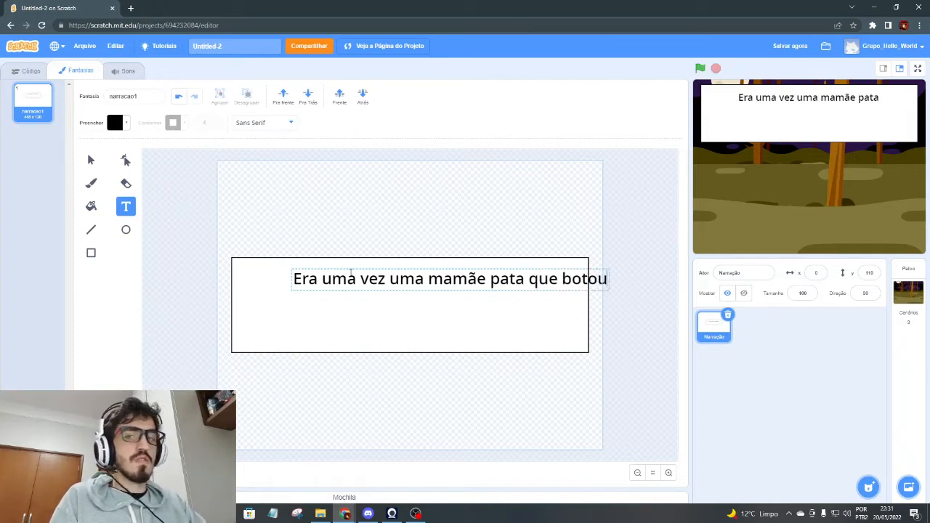
type(" cinco o")
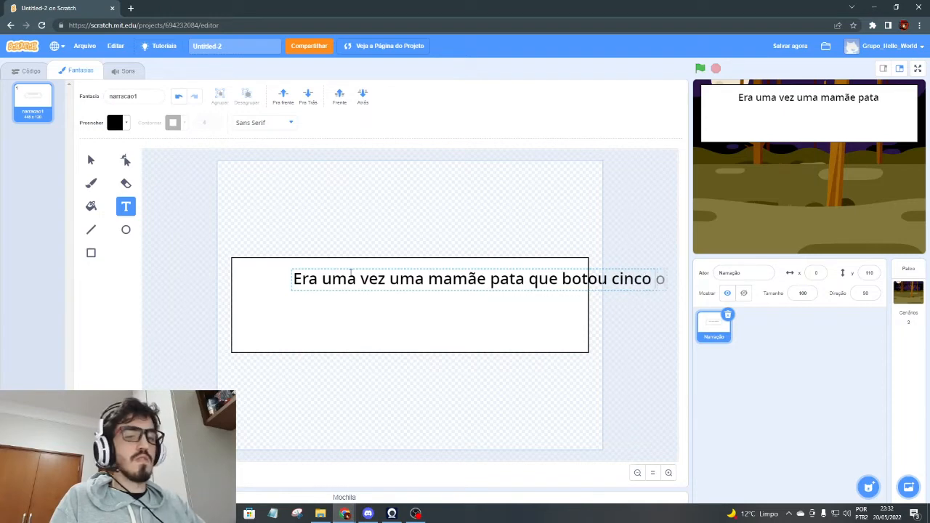
type("vos")
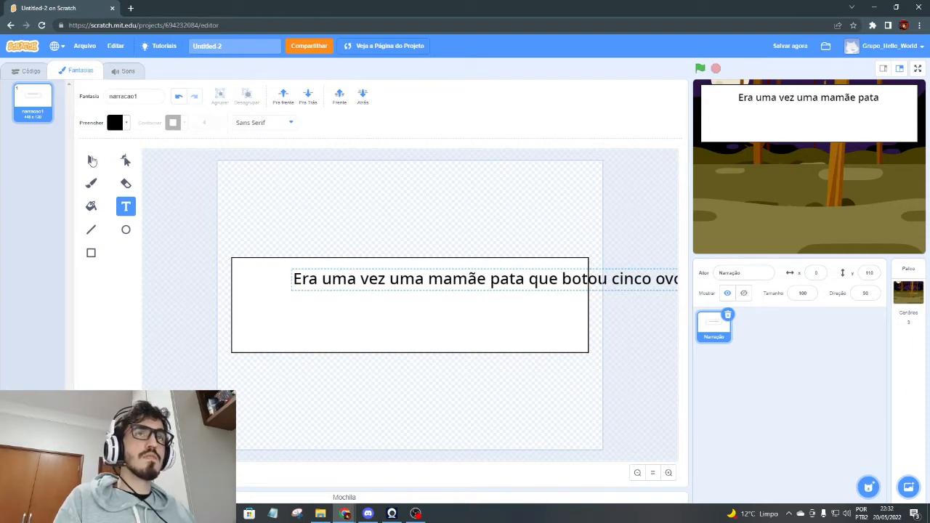
Move the narration text above the white box and scale it down to fit the box's width.
left_click(94, 161)
left_click_drag(435, 292, 297, 233)
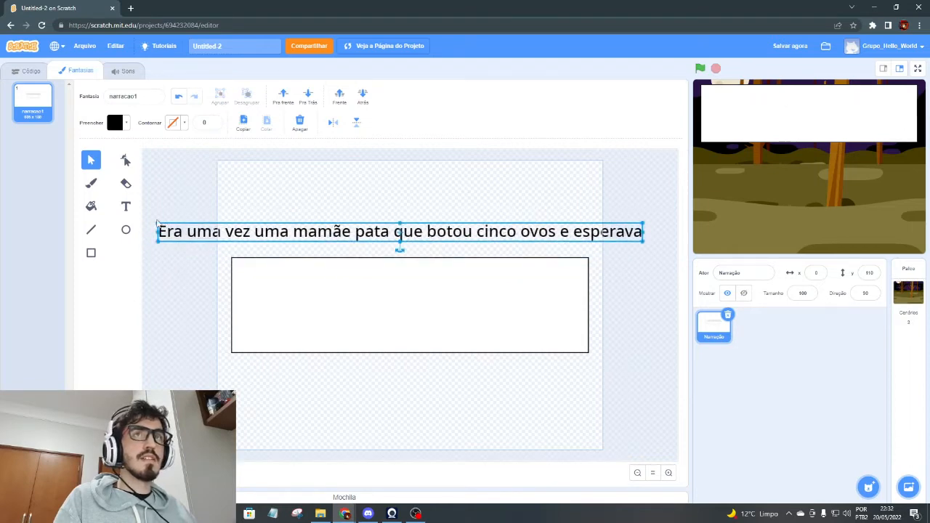
left_click_drag(155, 220, 291, 231)
left_click_drag(409, 234, 346, 225)
Add a second line to the narration text reading "ansiosamente pelo dia em que os ovos chocassem".
double_click(574, 227)
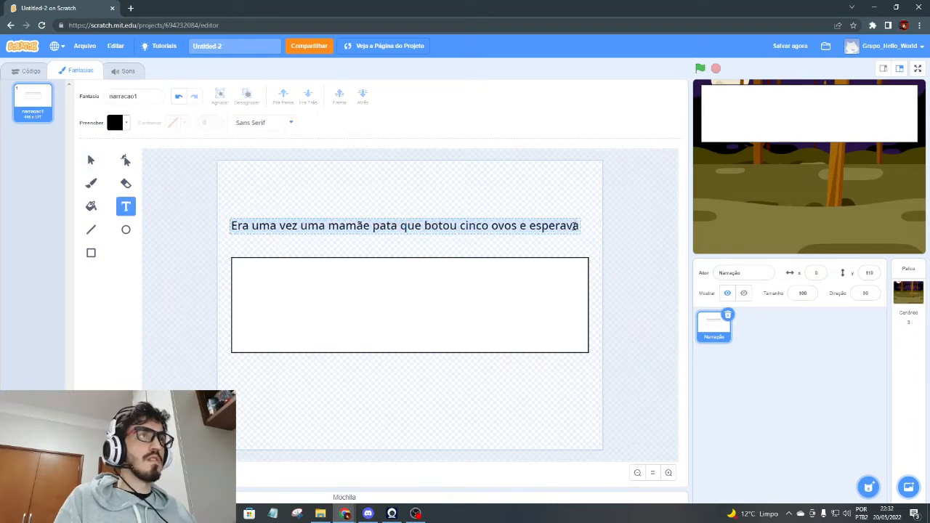
left_click(577, 227)
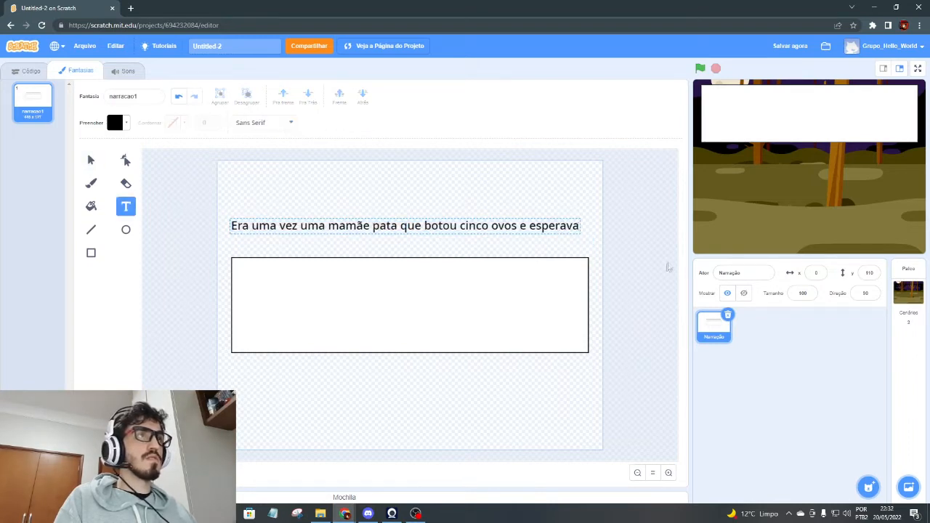
key("Return")
type("a")
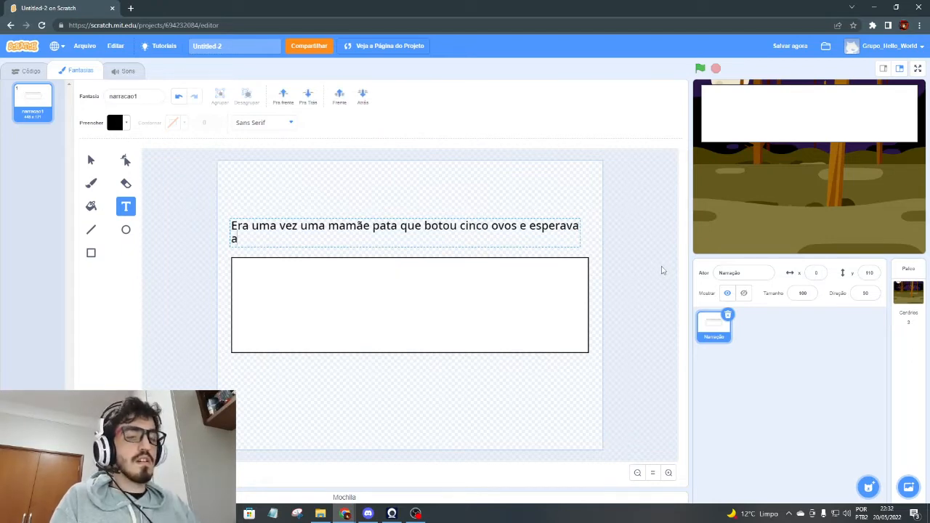
type("nsiosamente")
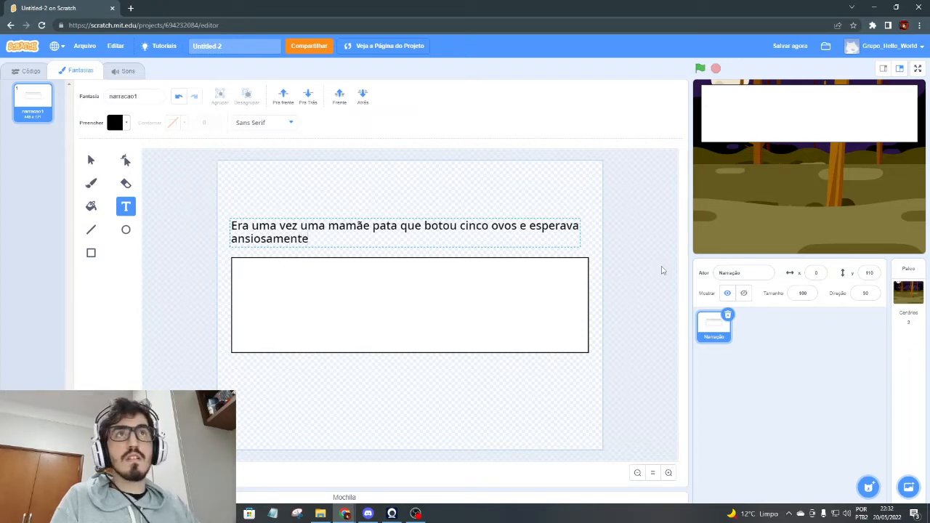
type(" pelo dia em que os ovos chocassem")
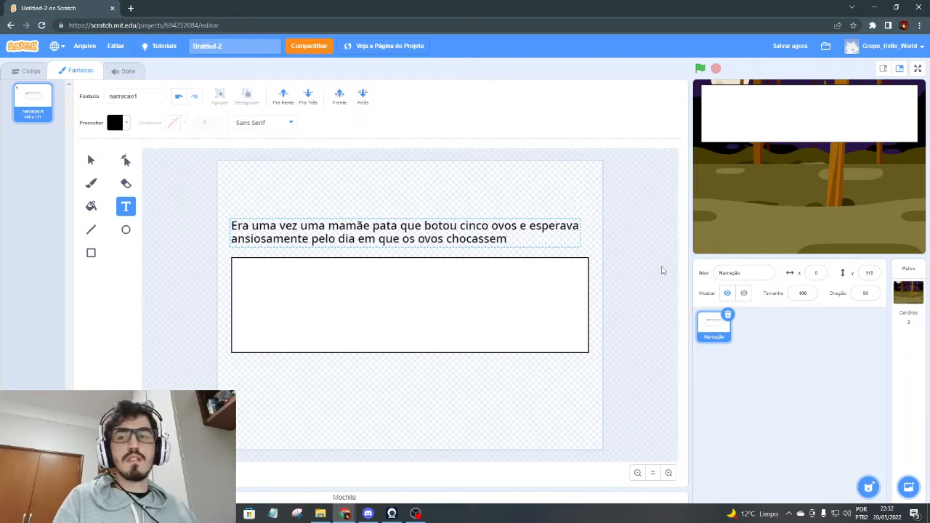
Finish editing the two-line narration text and move it to the middle of the white box.
left_click(90, 160)
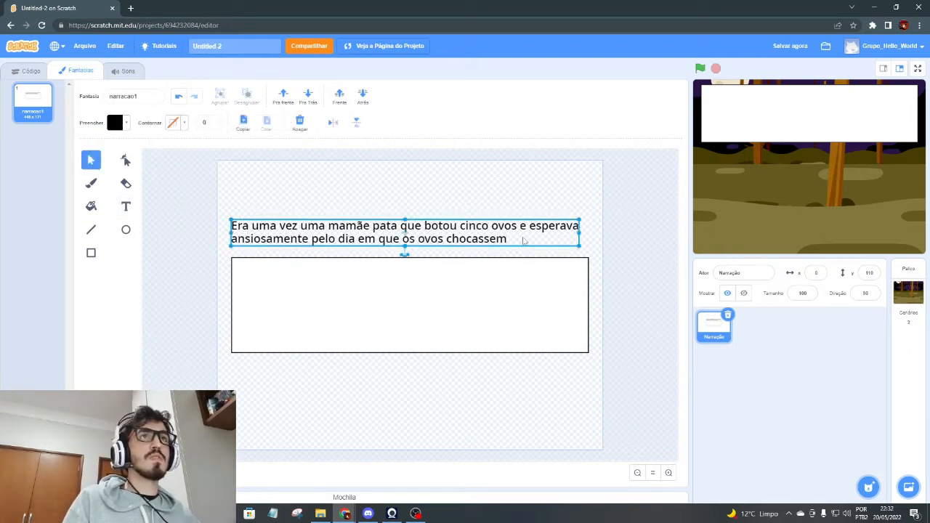
double_click(341, 238)
left_click(337, 237)
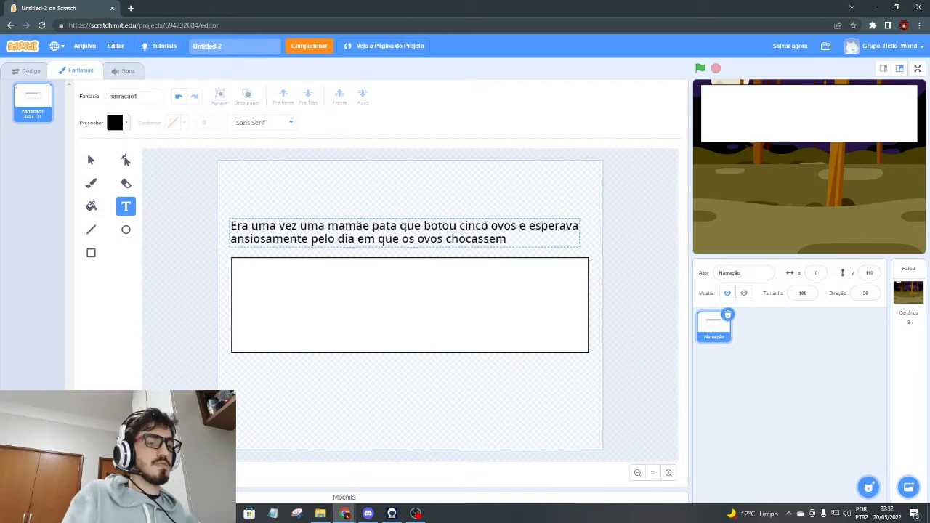
key("Return")
key("BackSpace")
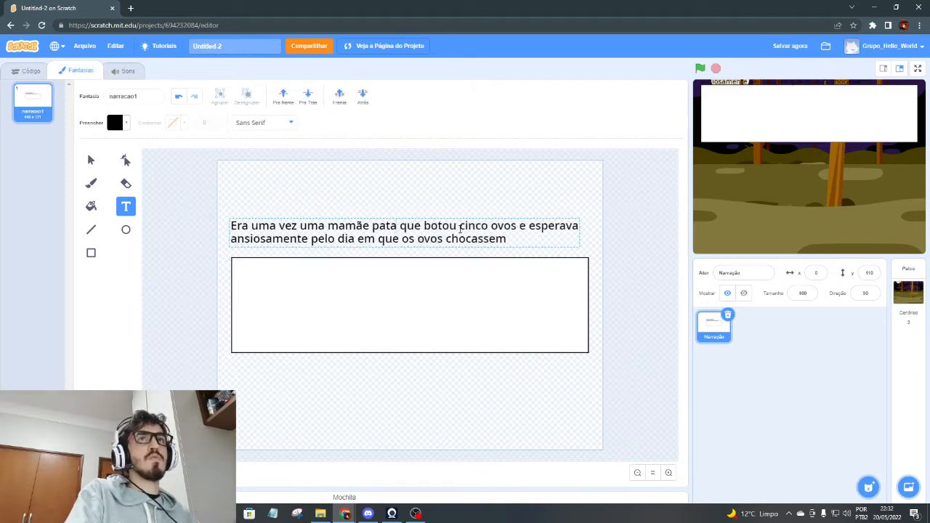
key("Escape")
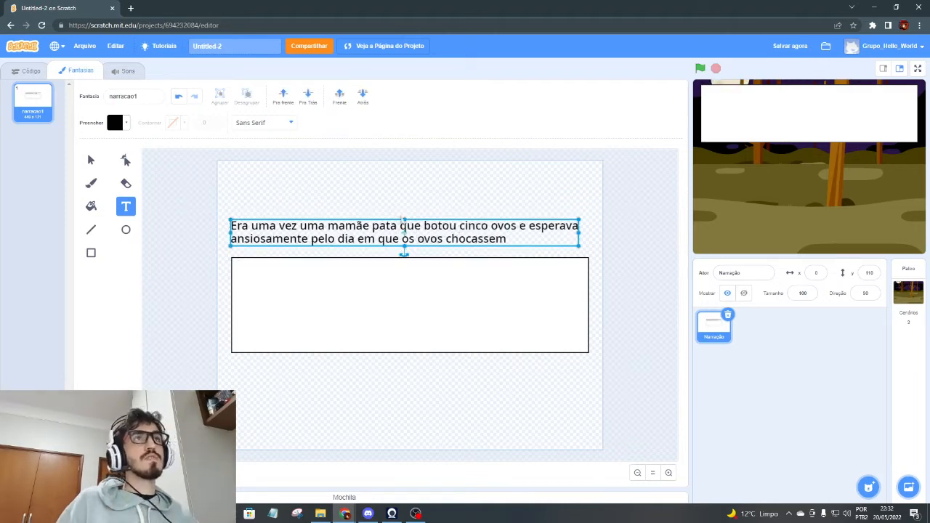
left_click_drag(403, 231, 409, 311)
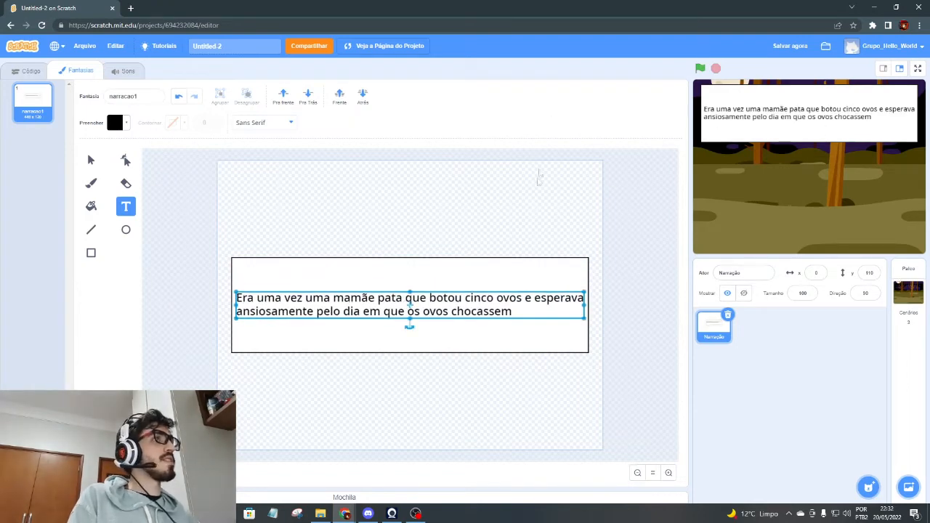
Try to enlarge the narration text inside the box, and deselect it.
left_click(584, 288)
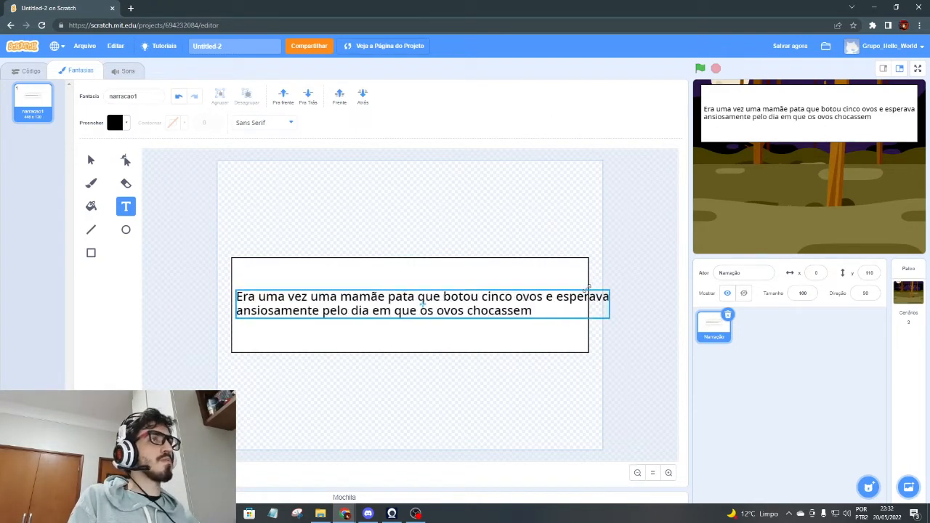
left_click_drag(495, 319, 495, 318)
left_click(560, 191)
left_click(632, 189)
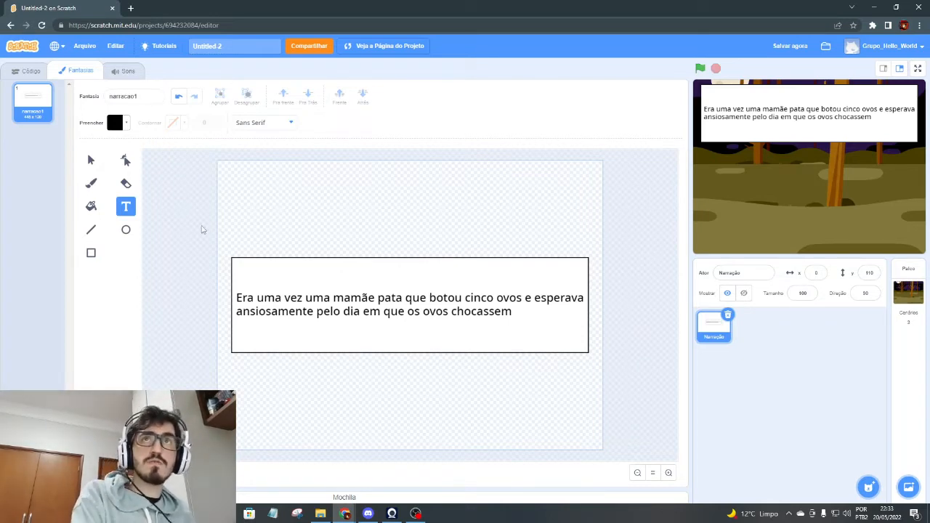
Duplicate the costume narracao1 and clear all the narration text in the copy.
right_click(35, 114)
left_click(49, 118)
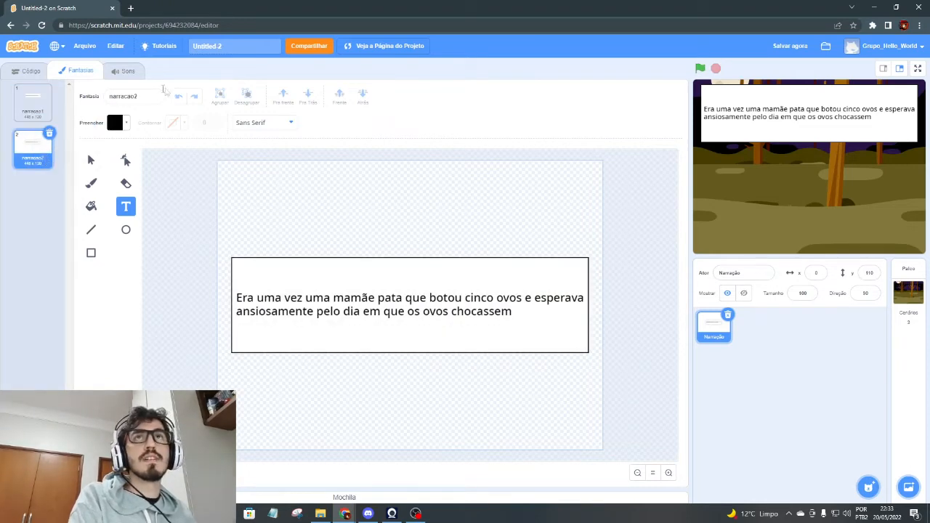
double_click(496, 313)
left_click(534, 306)
left_click_drag(534, 306, 136, 299)
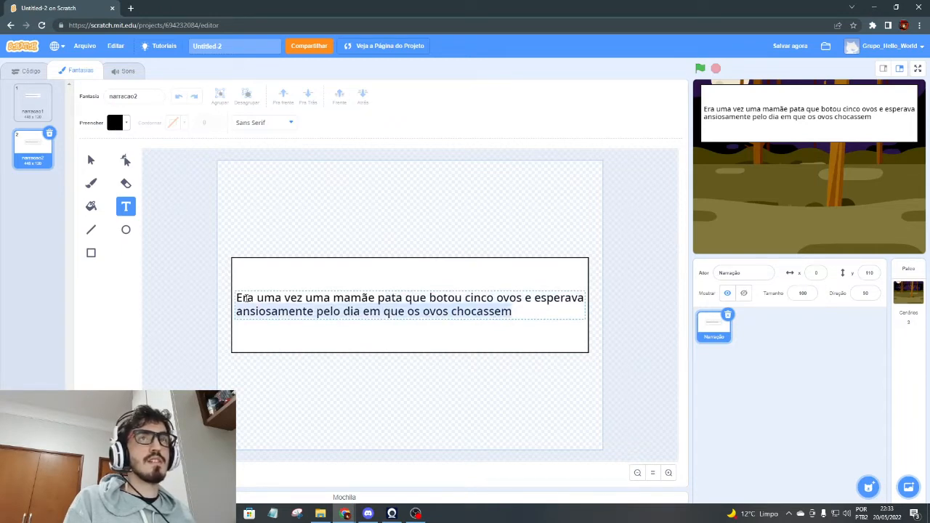
left_click(236, 297)
double_click(239, 297)
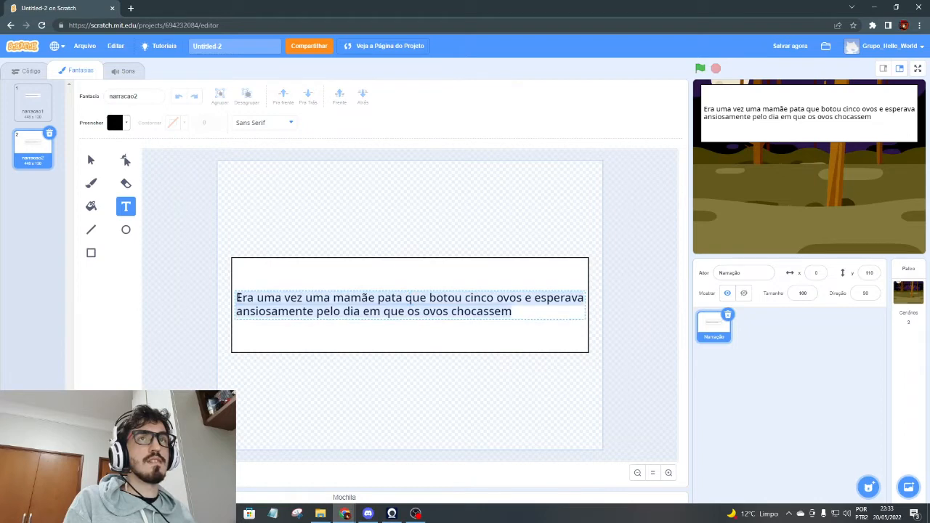
key("BackSpace")
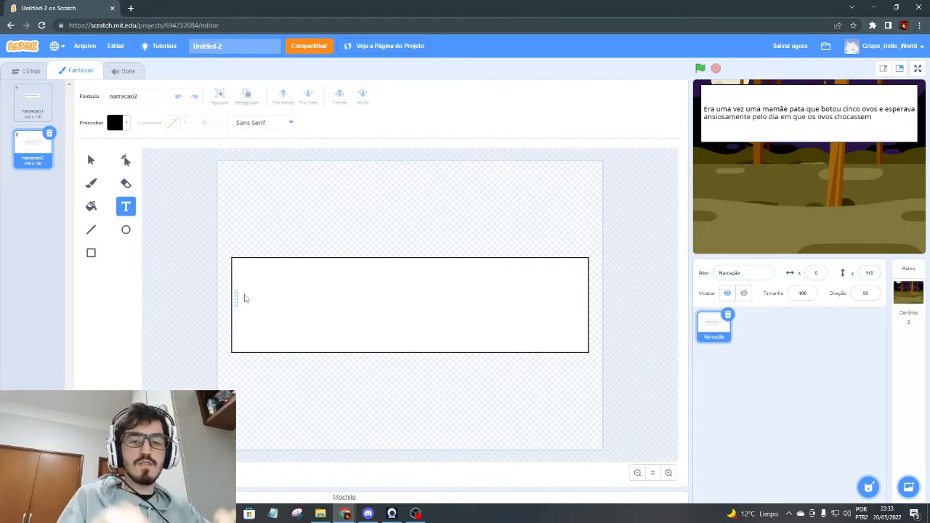
Write "Quando o grande dia chegou, os ovos da" as the narration text of the second costume.
type("q")
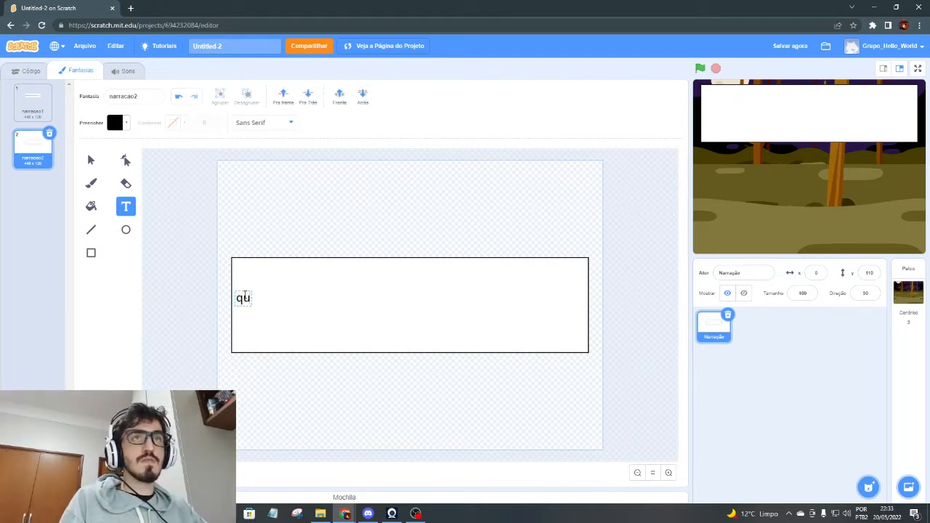
key("BackSpace")
type("Q")
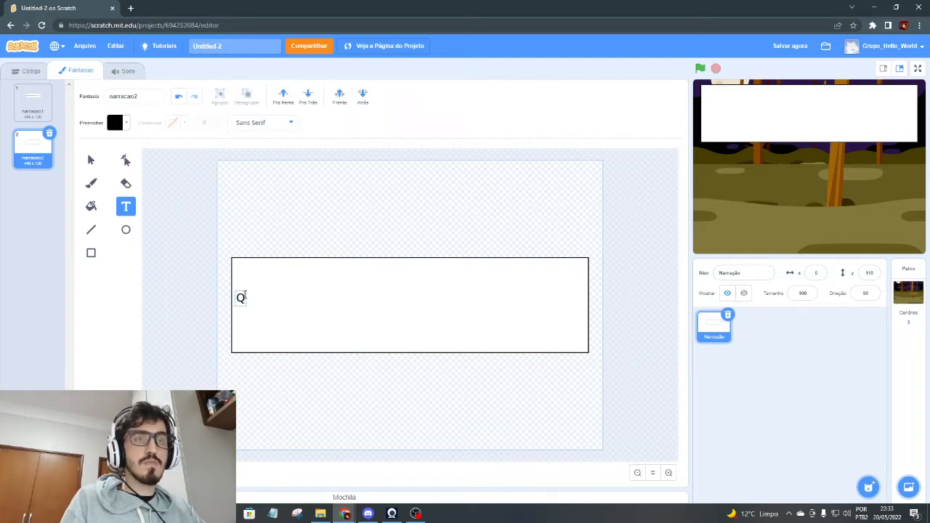
type("uando")
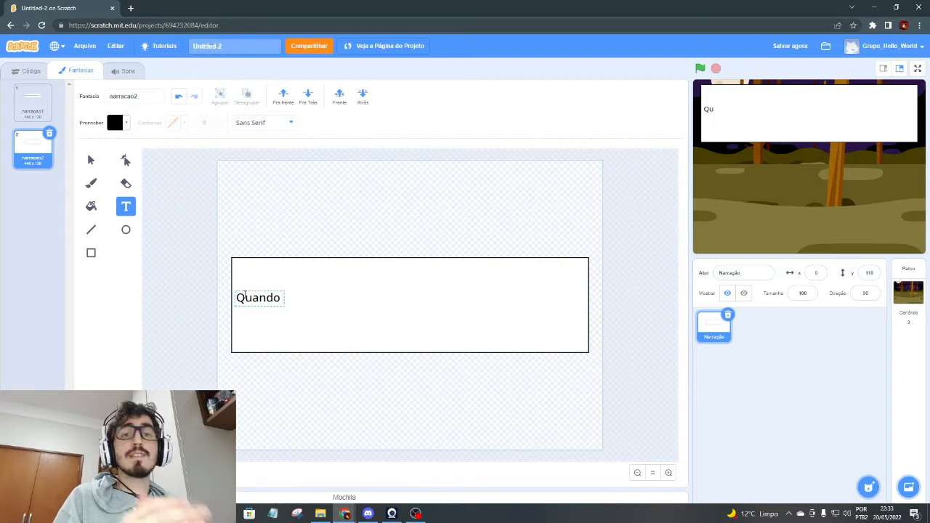
type(" o gr")
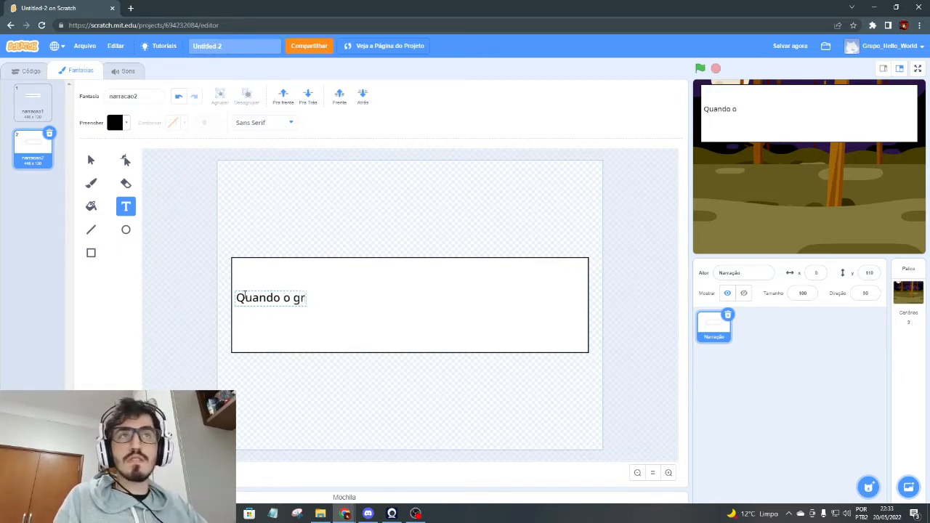
type("ande dia chegou")
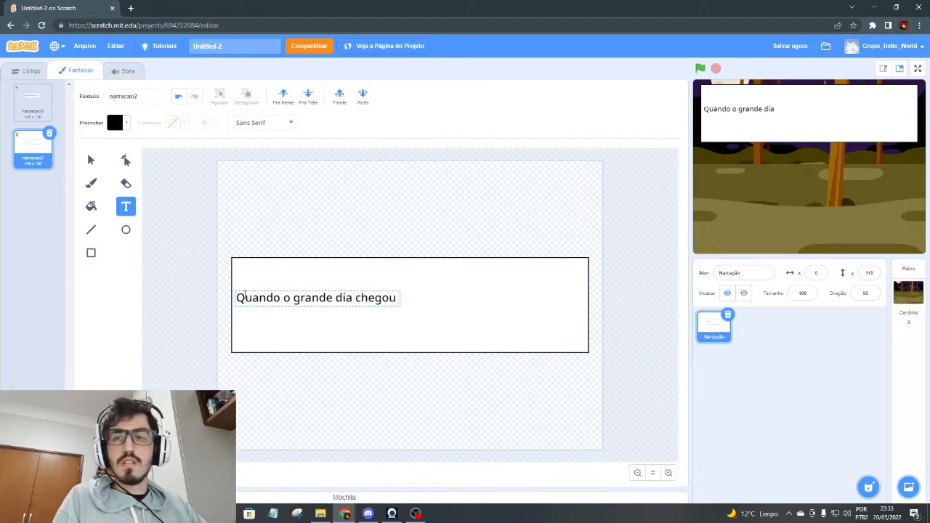
type(", os ovos")
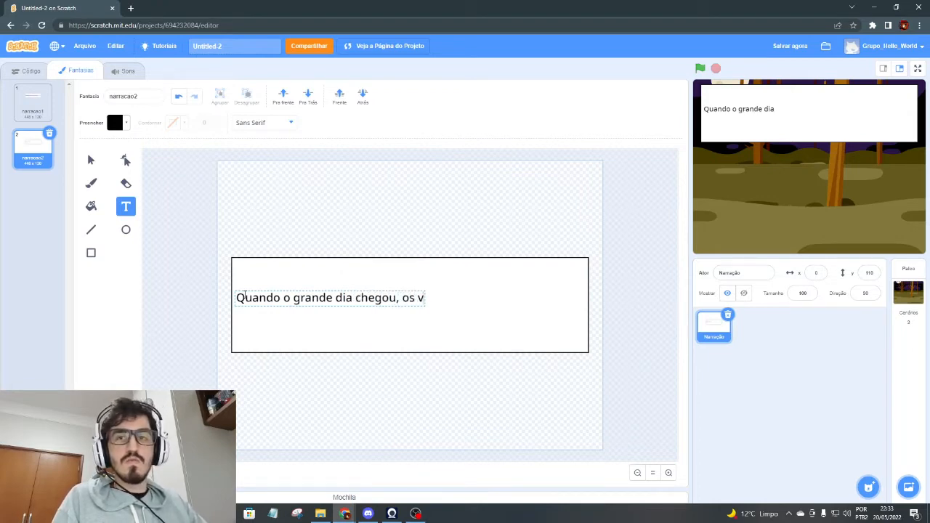
type(" da am")
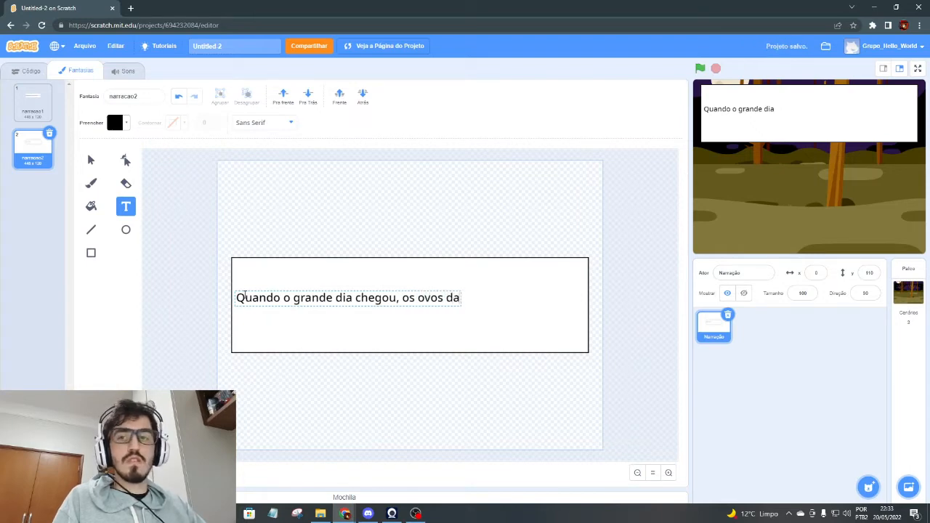